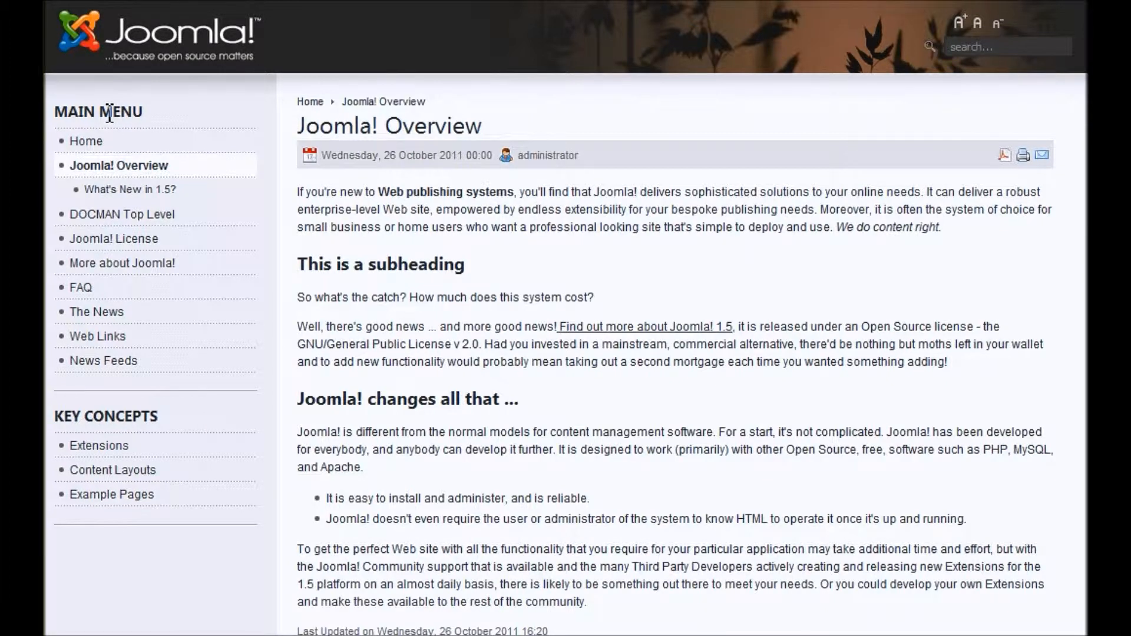
pyautogui.moveTo(51, 112); pyautogui.dragTo(161, 116)
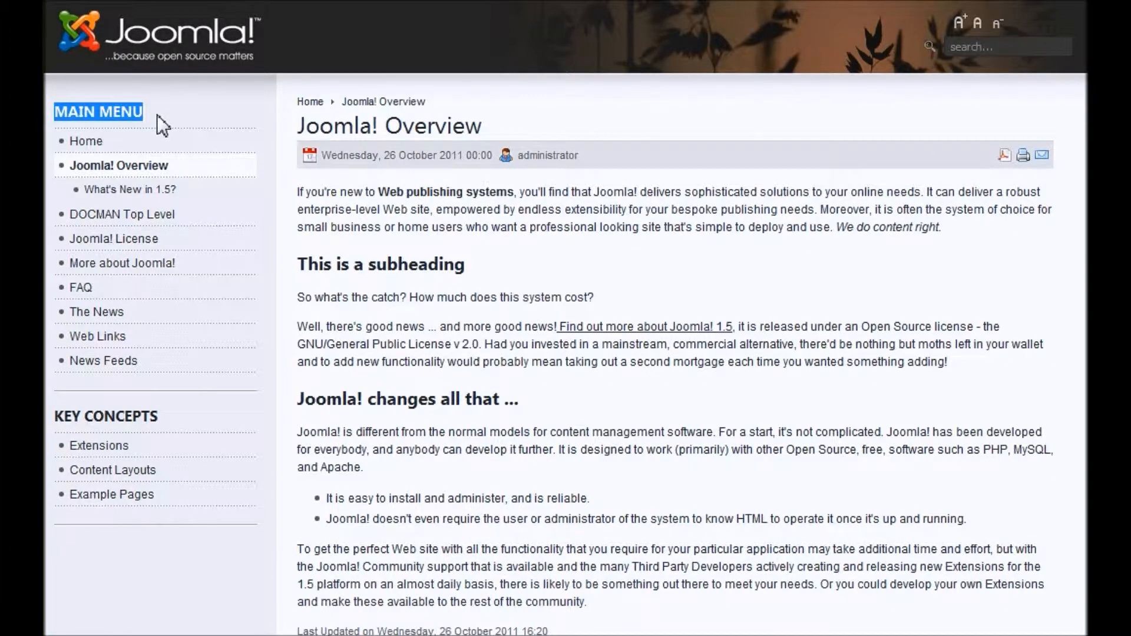
pyautogui.click(157, 114)
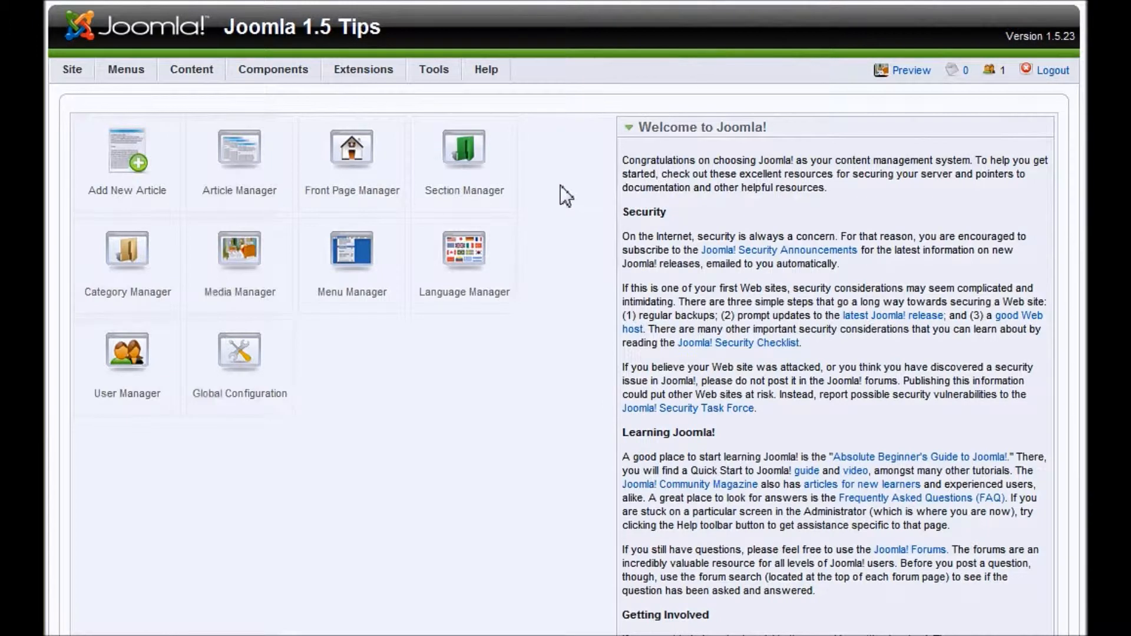
# Open the list of menu items belonging to the Main Menu.
pyautogui.moveTo(128, 67)
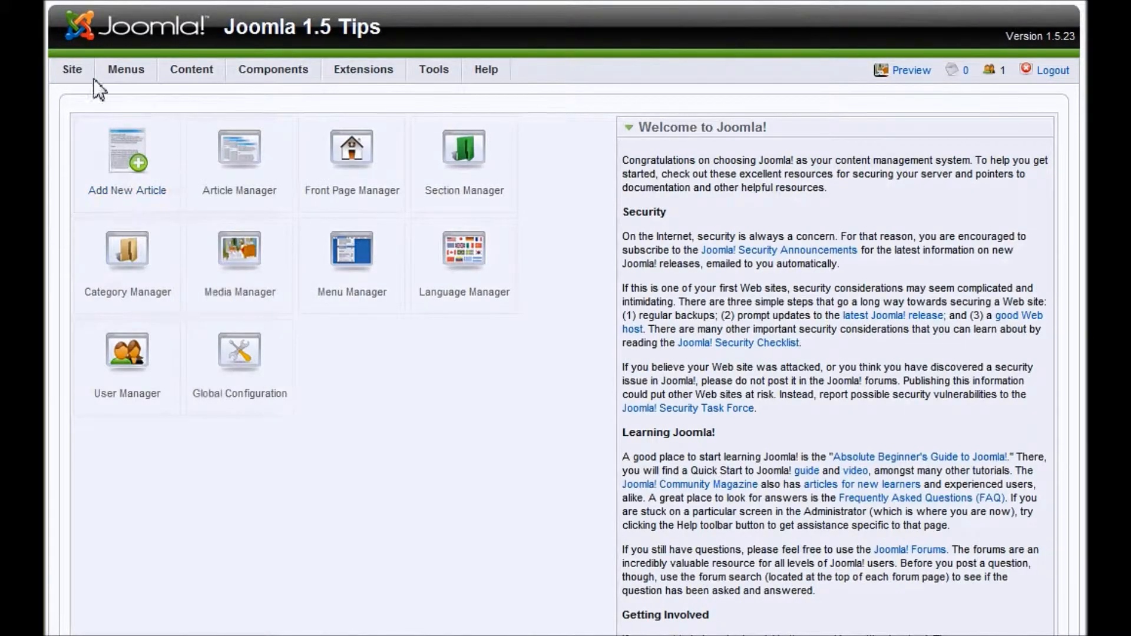
pyautogui.click(134, 69)
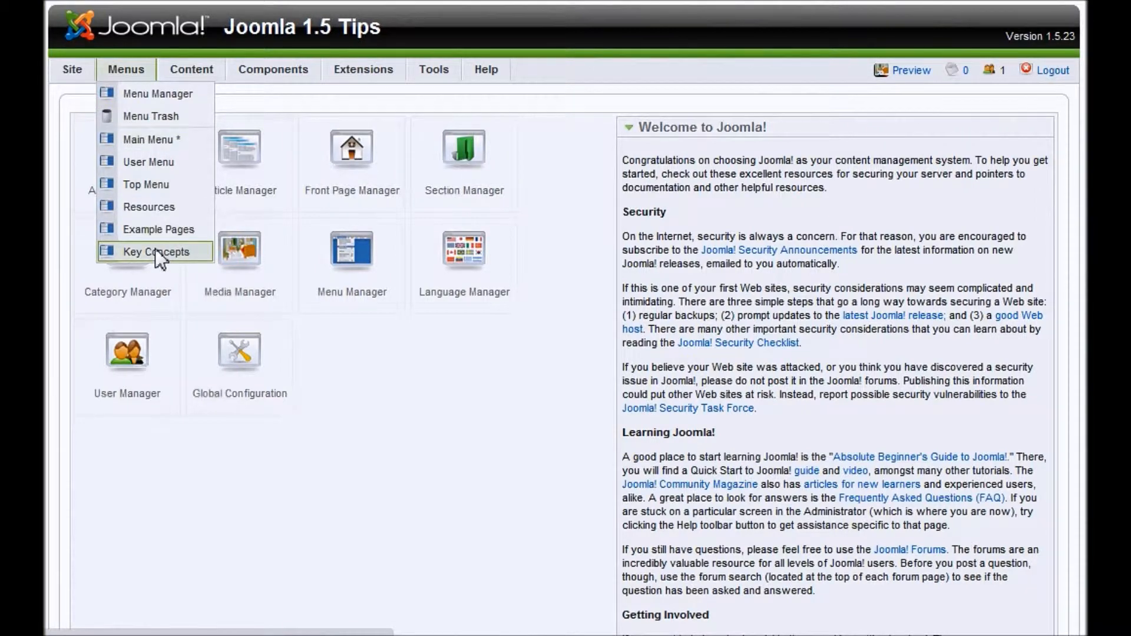
pyautogui.click(164, 139)
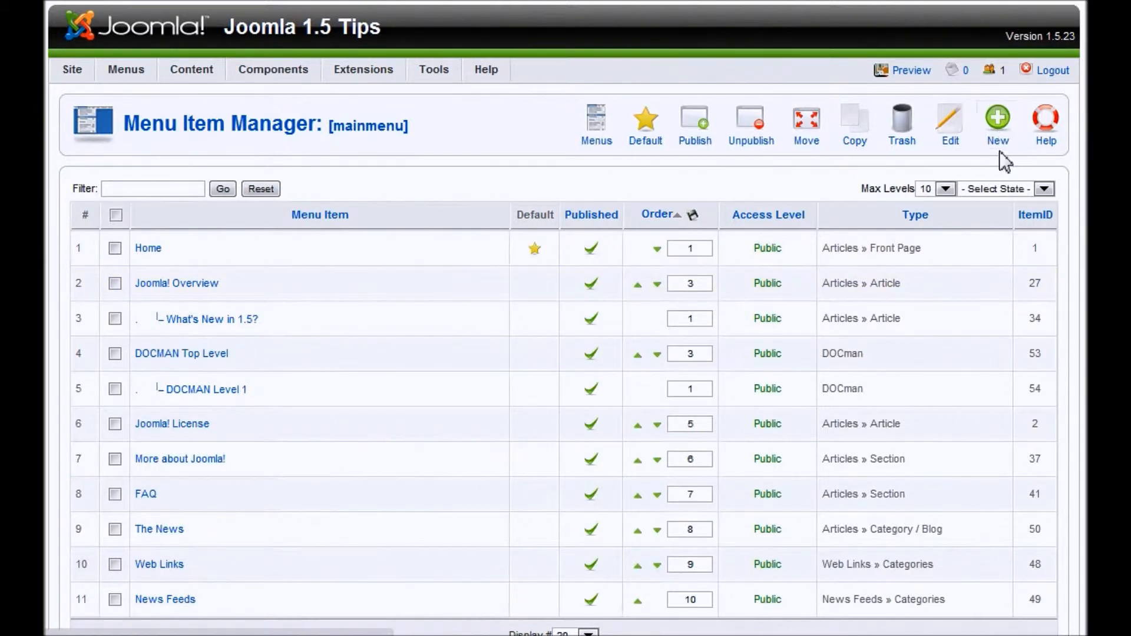
# Start a new menu item of the Article Layout type and open its article selection list.
pyautogui.click(1000, 120)
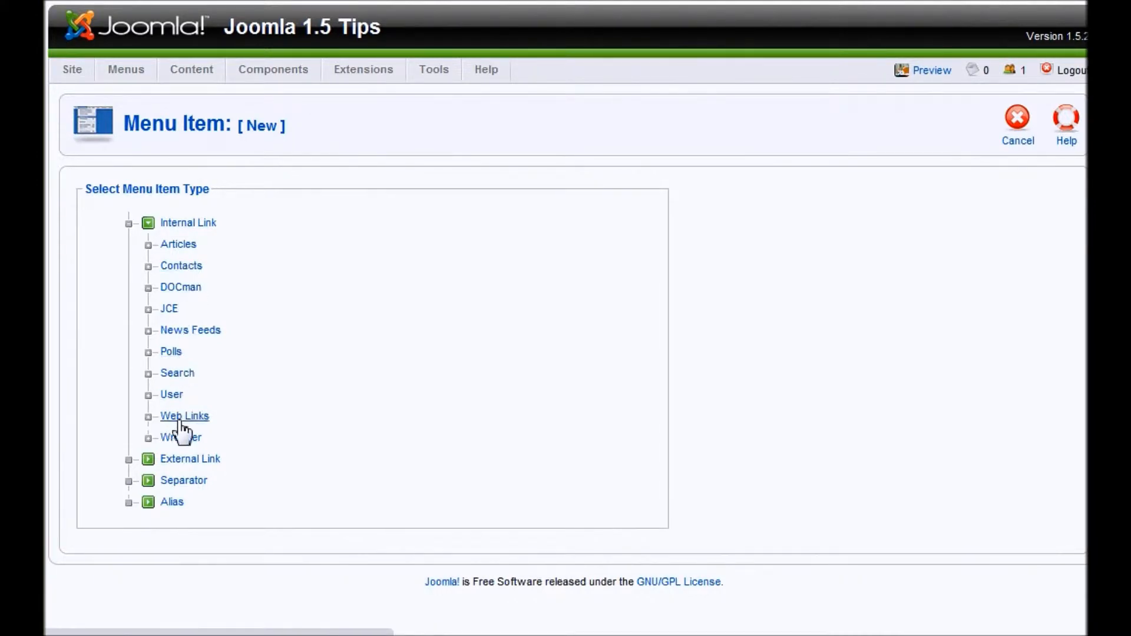
pyautogui.click(190, 288)
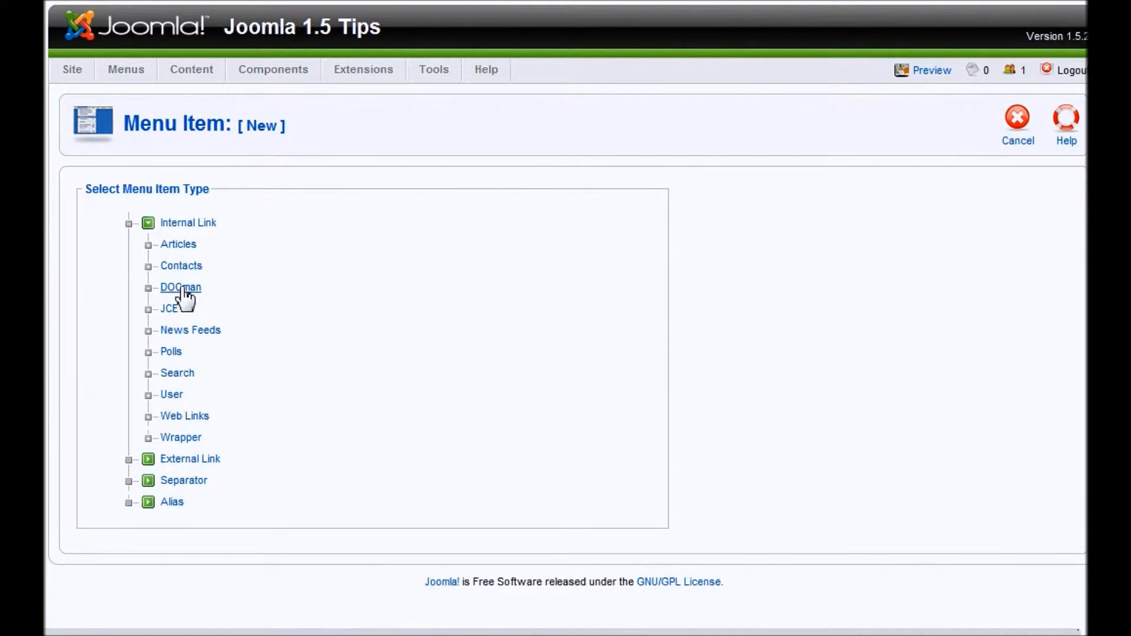
pyautogui.click(177, 247)
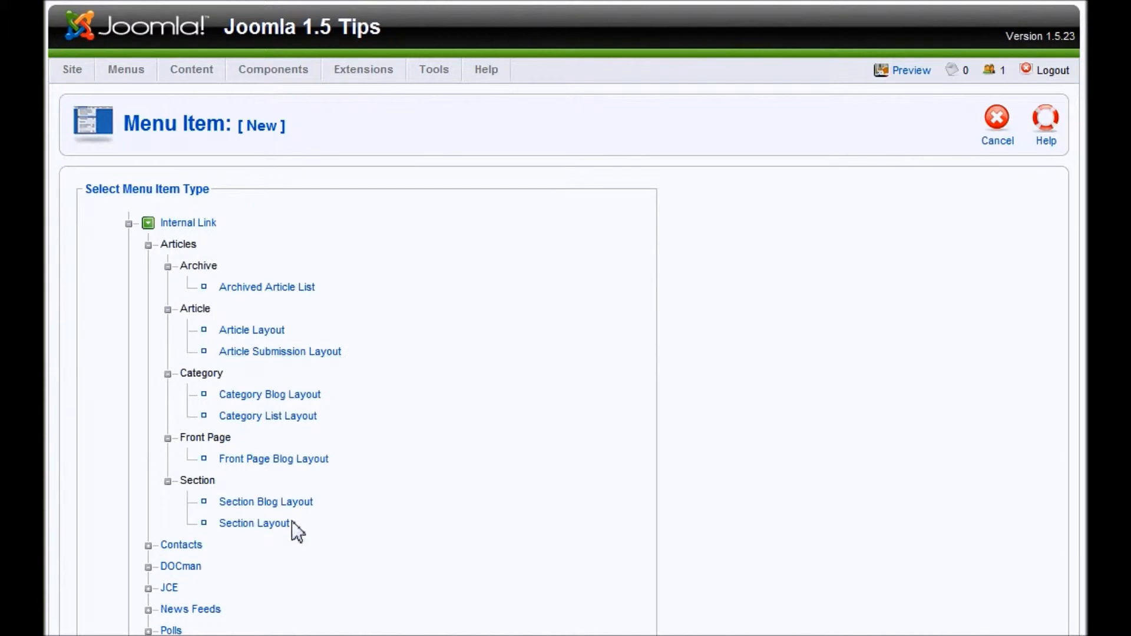
pyautogui.moveTo(250, 333)
pyautogui.click(252, 331)
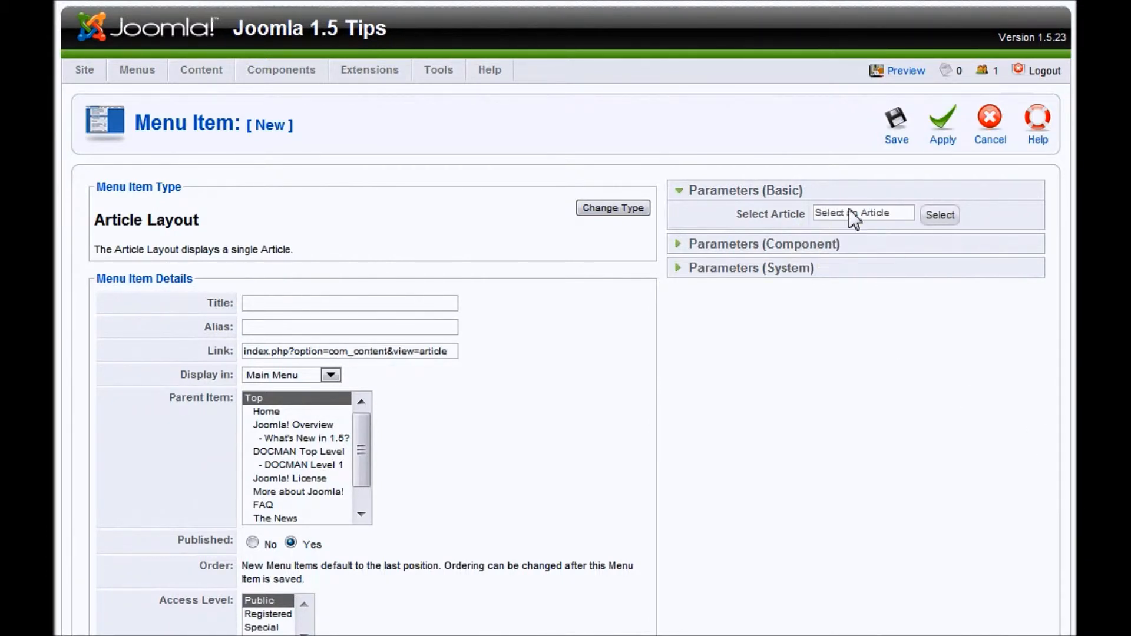
pyautogui.click(940, 214)
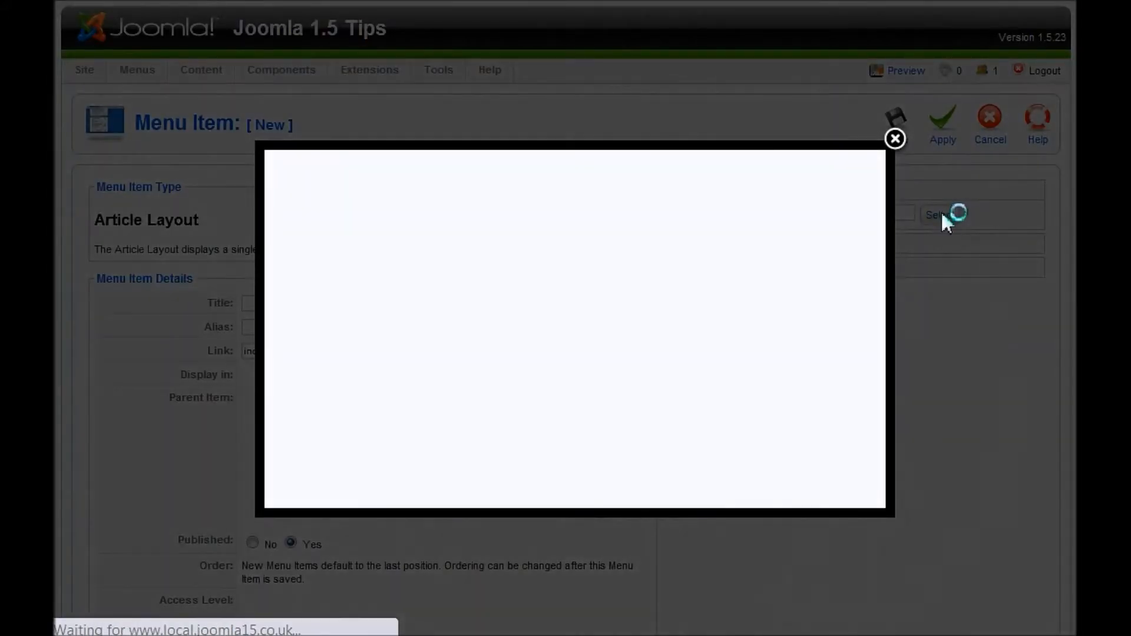
# Filter the article list for "extensions" and reset the filter.
pyautogui.click(397, 174)
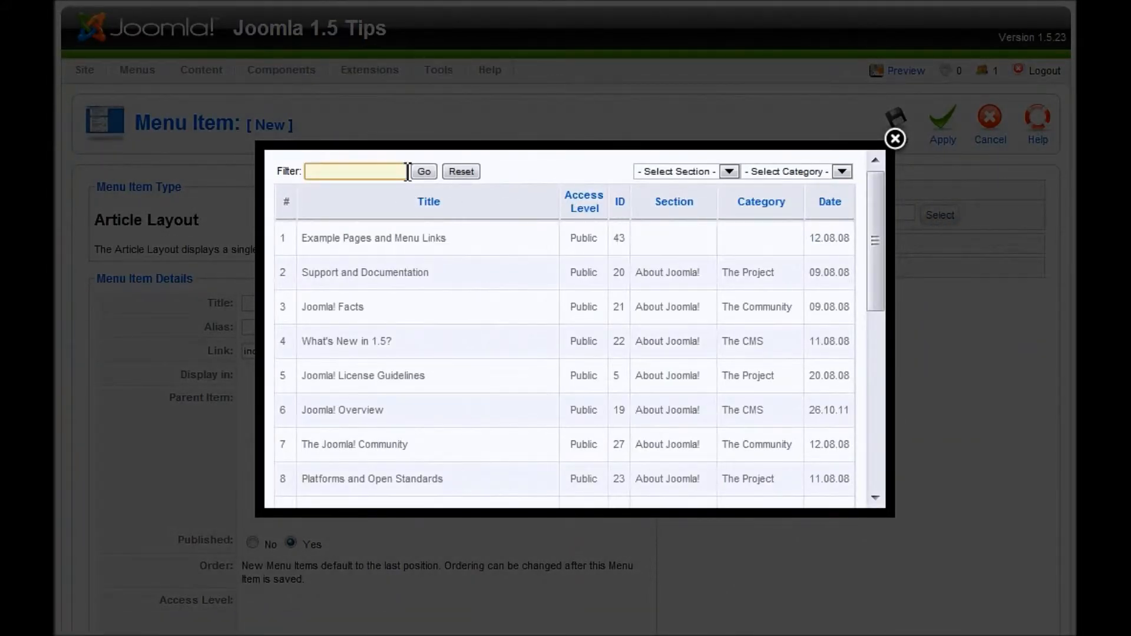
pyautogui.write('Extensions')
pyautogui.click(423, 172)
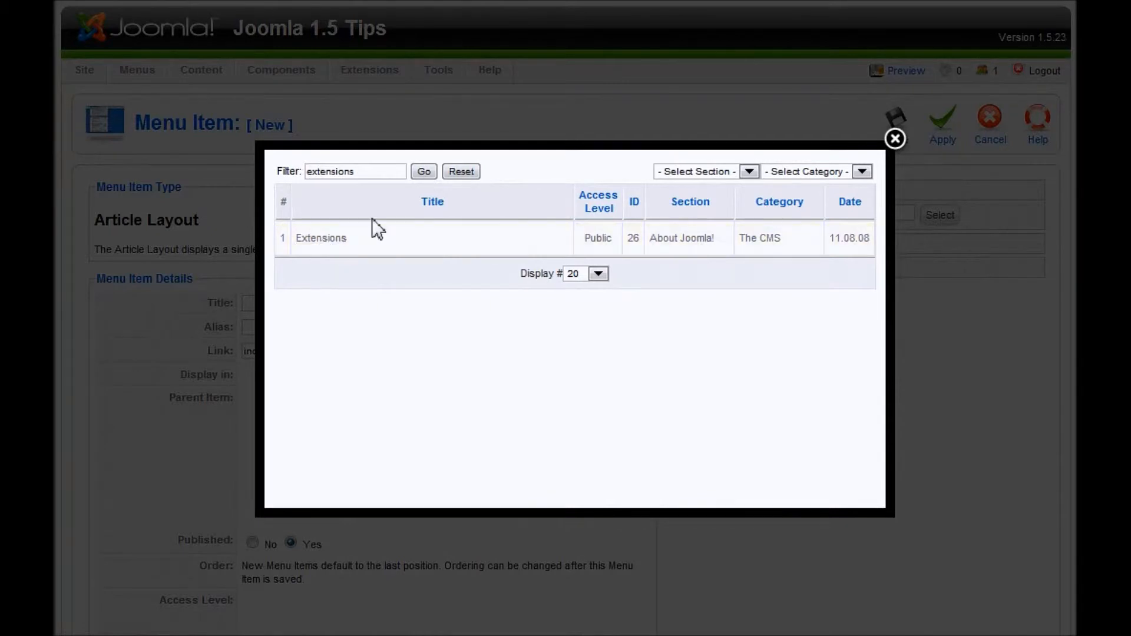
pyautogui.click(461, 172)
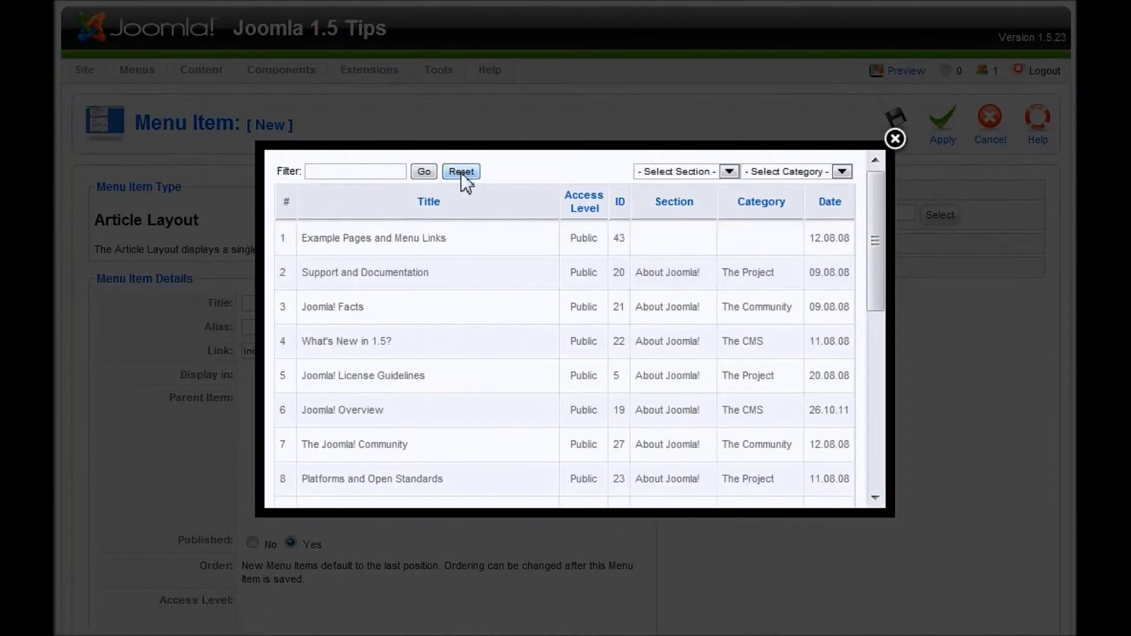
# Filter the article list by the section About Joomla! and the category The Project, and clear both filters.
pyautogui.click(712, 172)
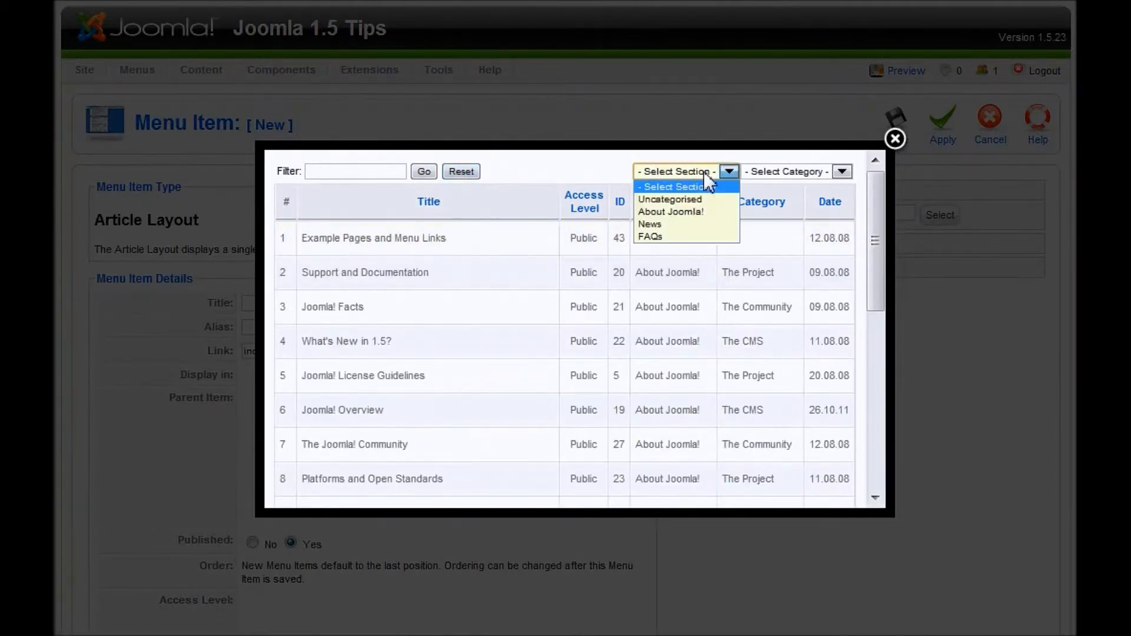
pyautogui.click(691, 209)
pyautogui.click(784, 173)
pyautogui.click(778, 196)
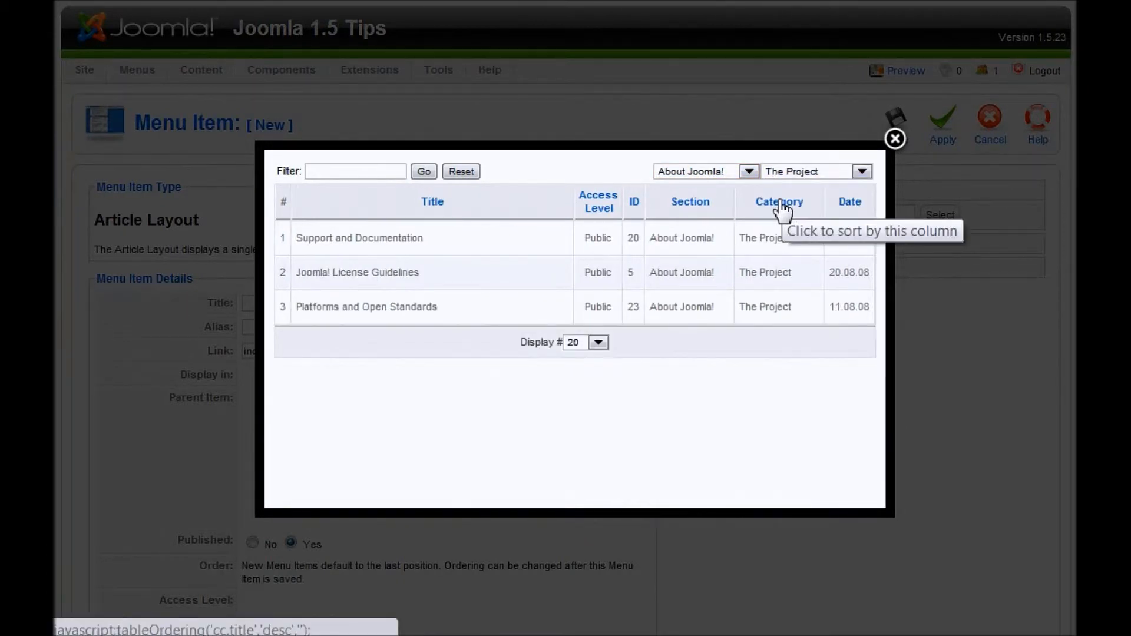
pyautogui.click(825, 171)
pyautogui.click(772, 184)
pyautogui.click(702, 173)
pyautogui.click(707, 186)
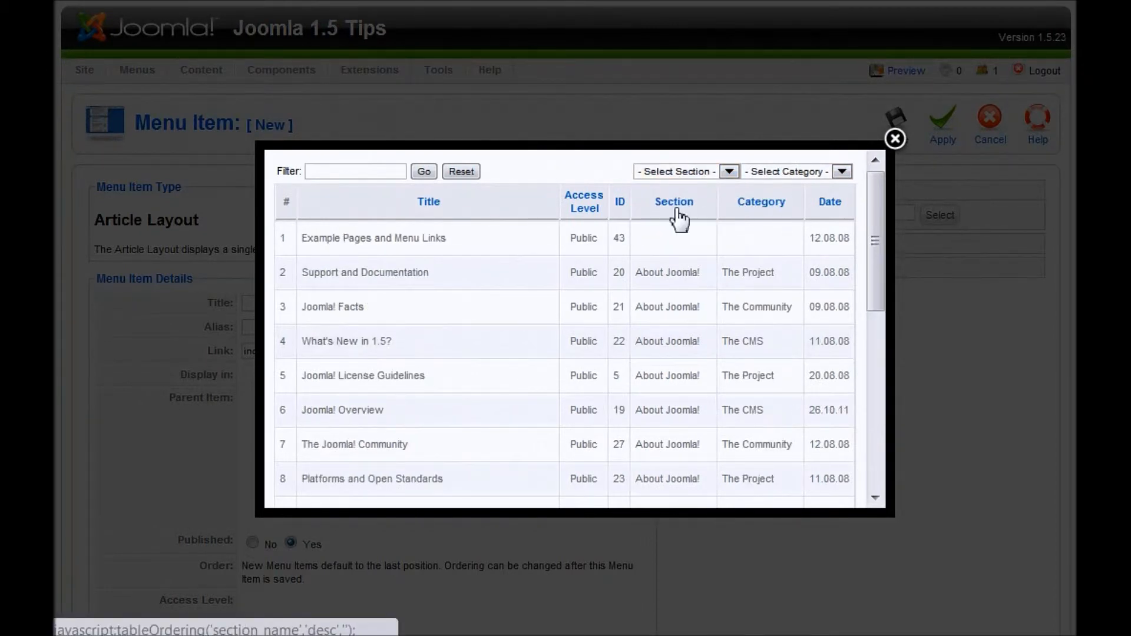
# Sort the article list by date in both directions, and finally by title.
pyautogui.click(831, 203)
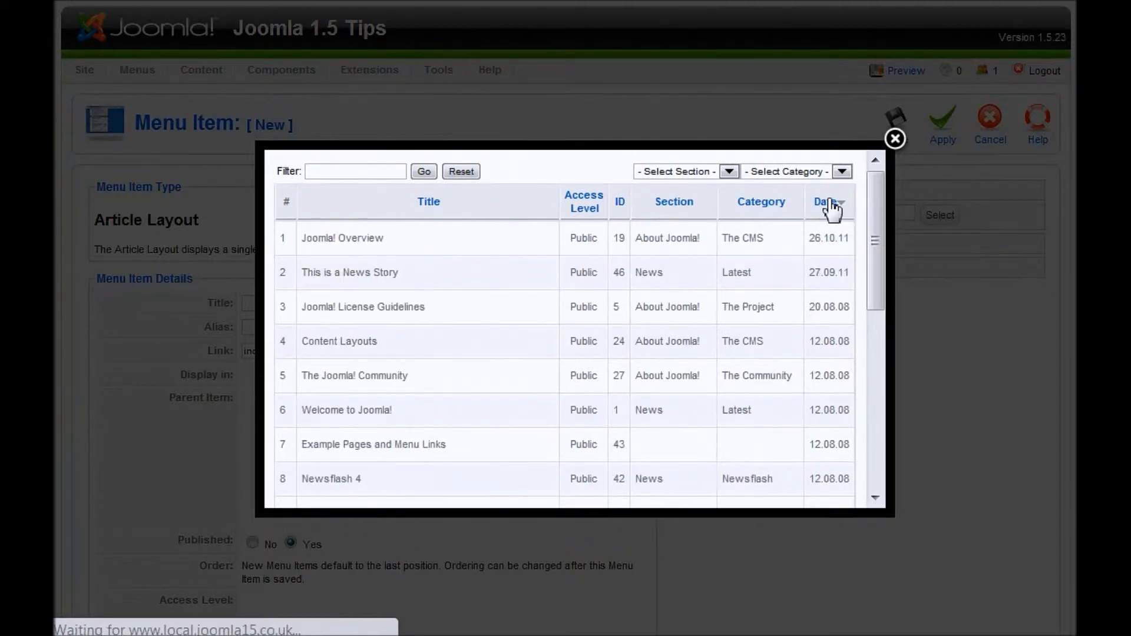
pyautogui.click(832, 205)
pyautogui.click(434, 202)
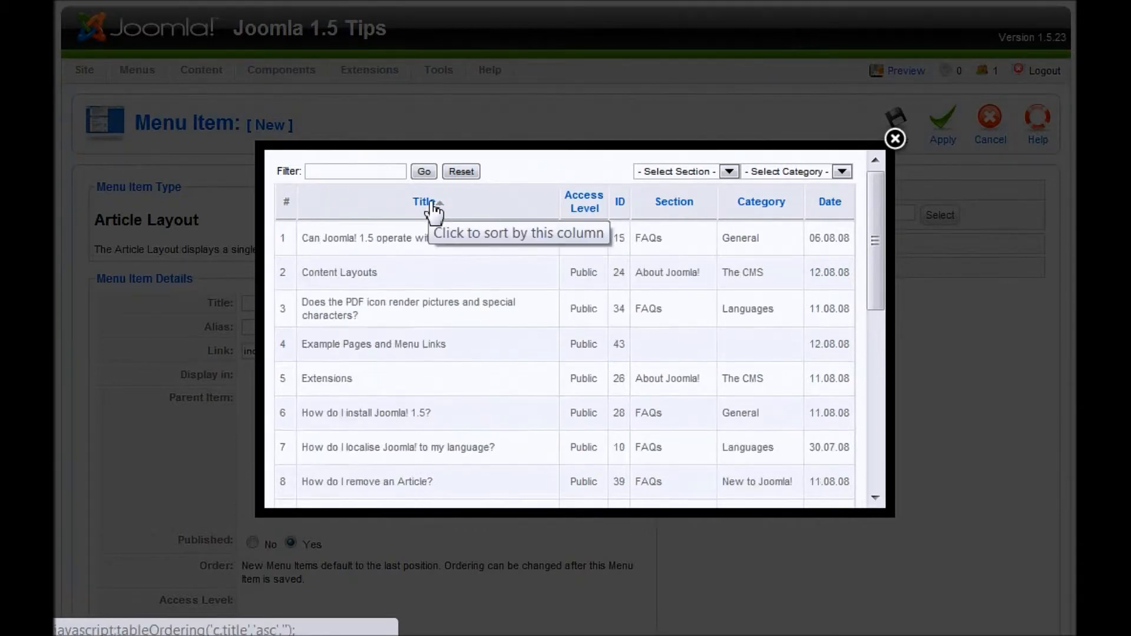
# Filter the article list for "exten" and choose the Extensions article for the menu item.
pyautogui.click(388, 172)
pyautogui.write('exten')
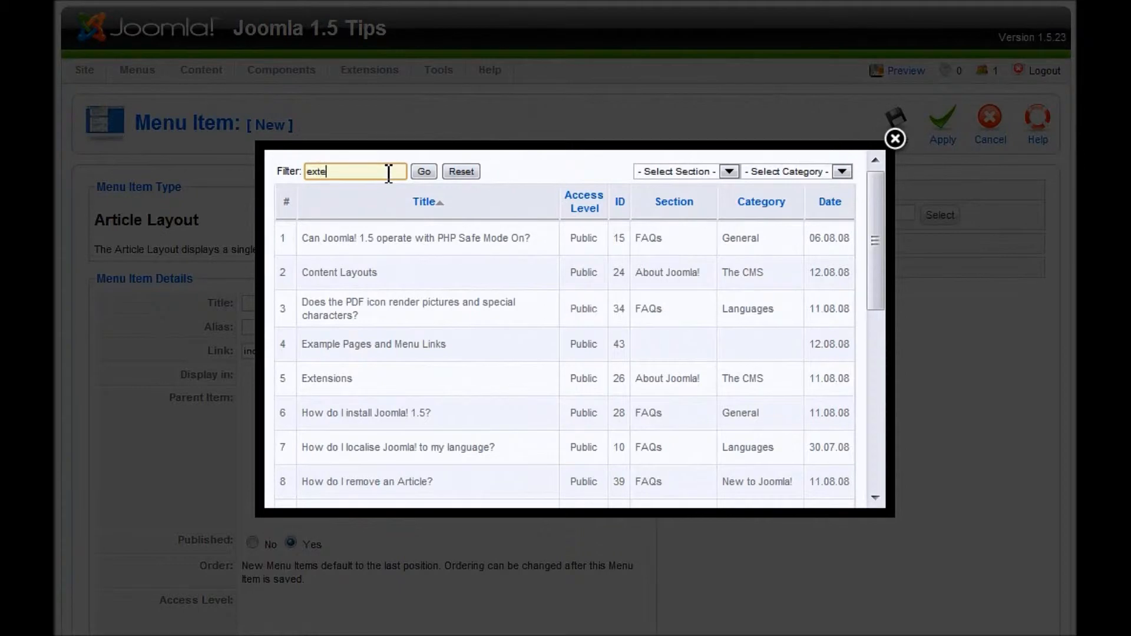
pyautogui.click(423, 175)
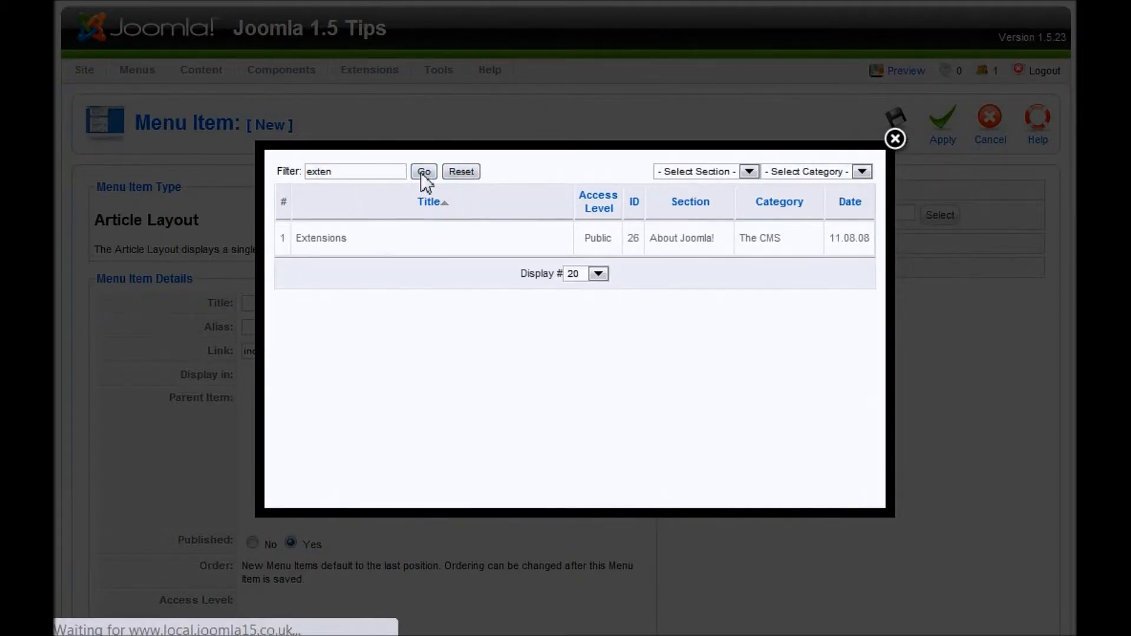
pyautogui.click(322, 239)
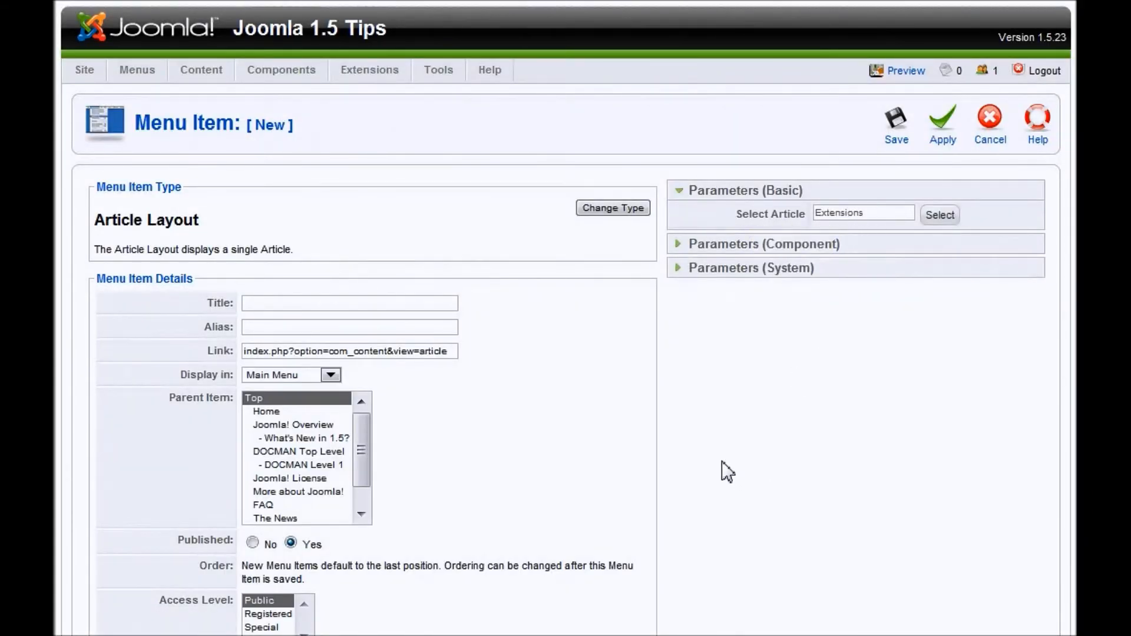
# Give the new menu item the title "Extensions" and the alias "extensions".
pyautogui.click(255, 305)
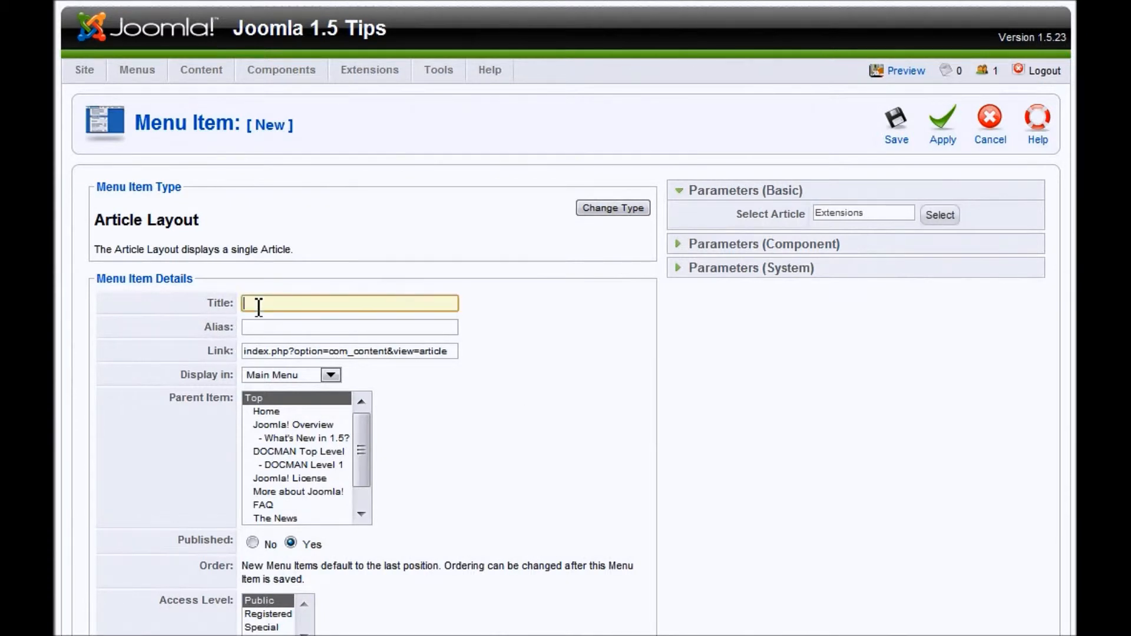
pyautogui.write('Extensions')
pyautogui.click(257, 328)
pyautogui.write('extensions')
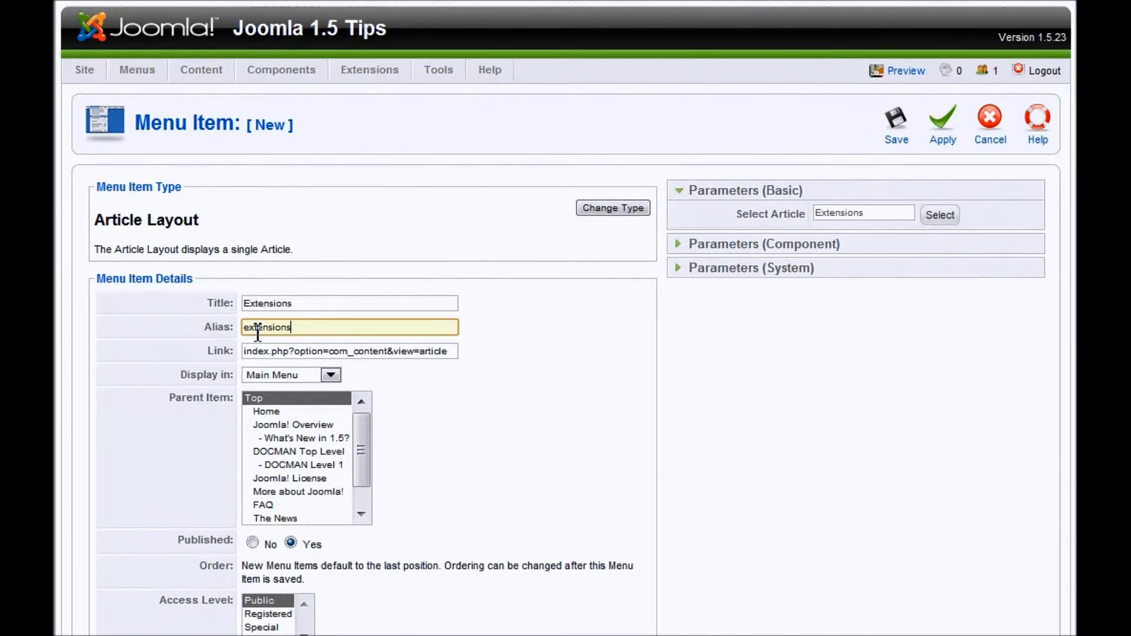
pyautogui.doubleClick(290, 327)
pyautogui.click(289, 327)
# Check which menus the new item can be displayed in, leaving Main Menu selected.
pyautogui.click(295, 375)
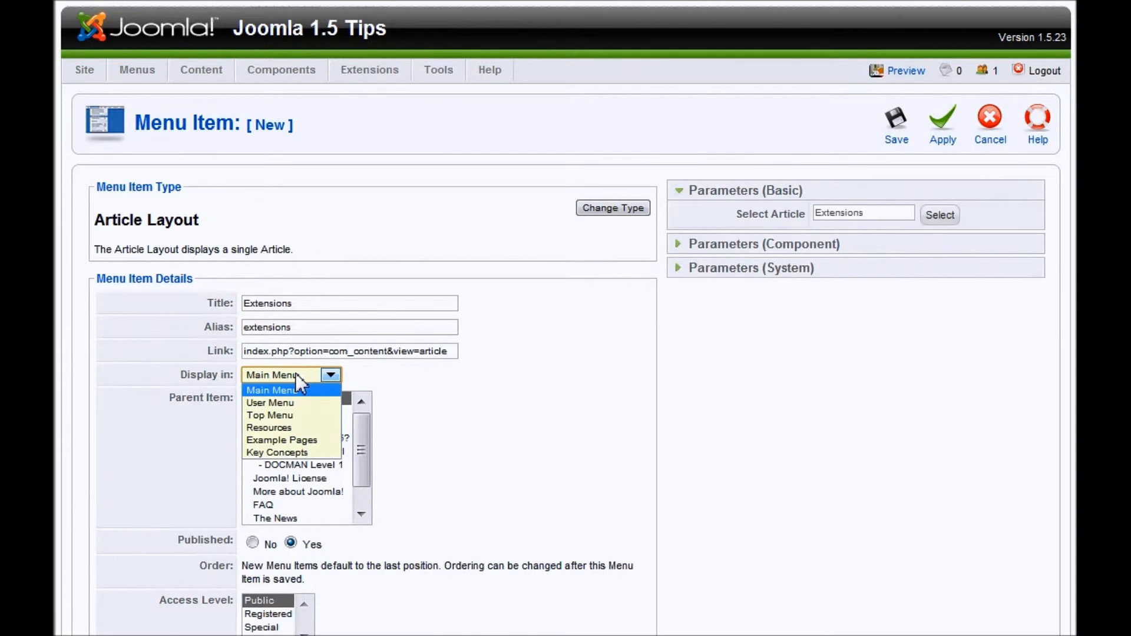
pyautogui.click(295, 374)
pyautogui.click(468, 406)
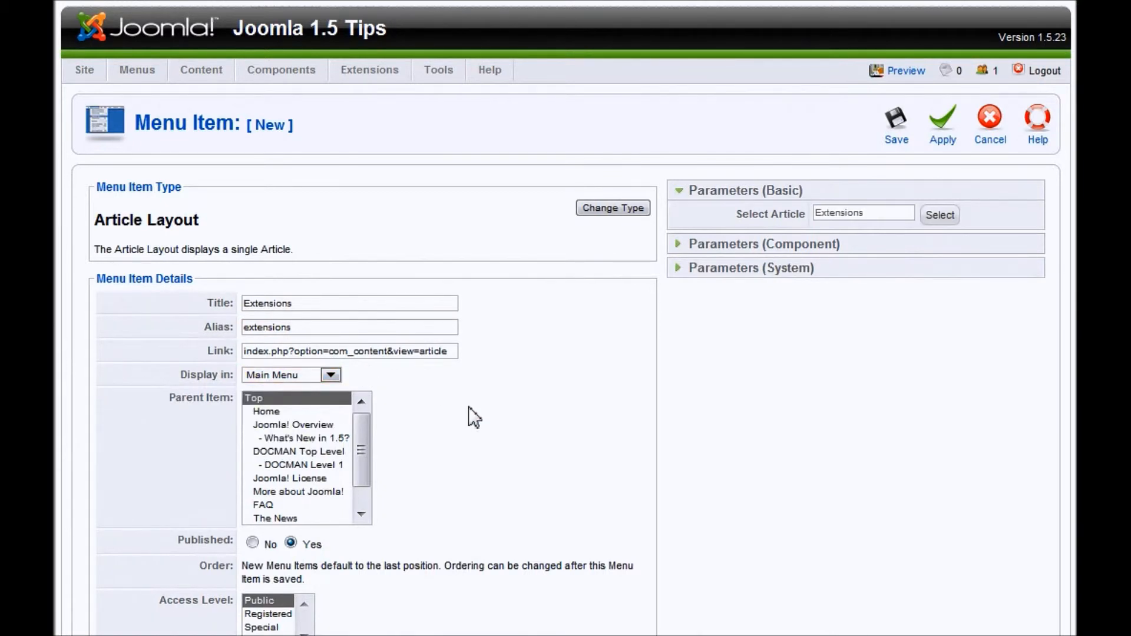
# Try Joomla! Overview as the parent item and return the parent to Top.
pyautogui.scroll(-3, 468, 407)
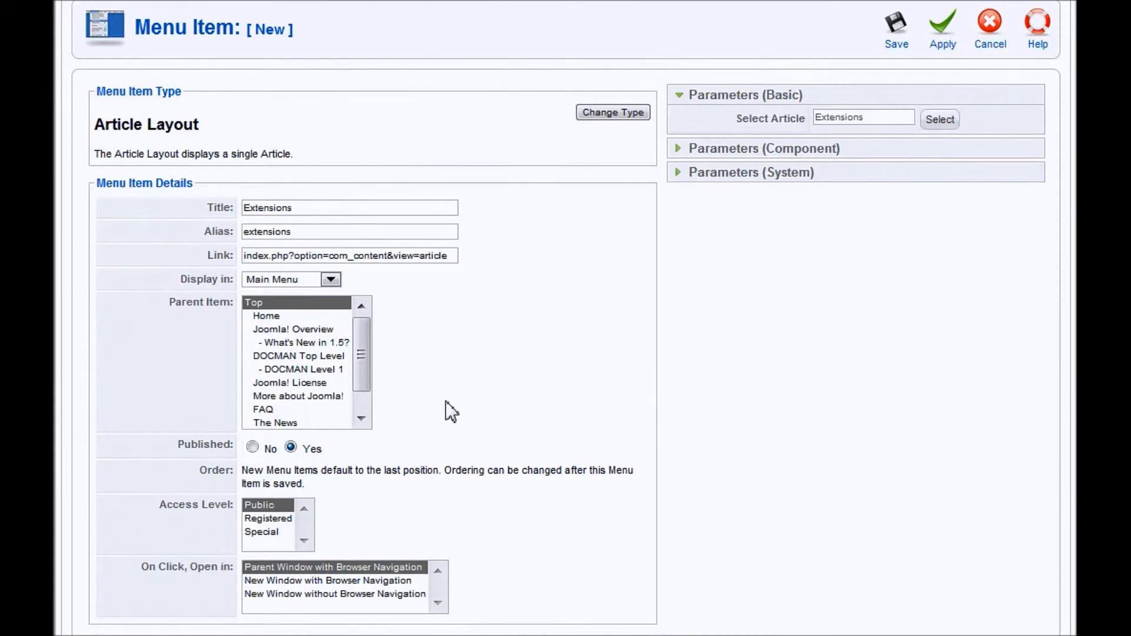
pyautogui.click(736, 1)
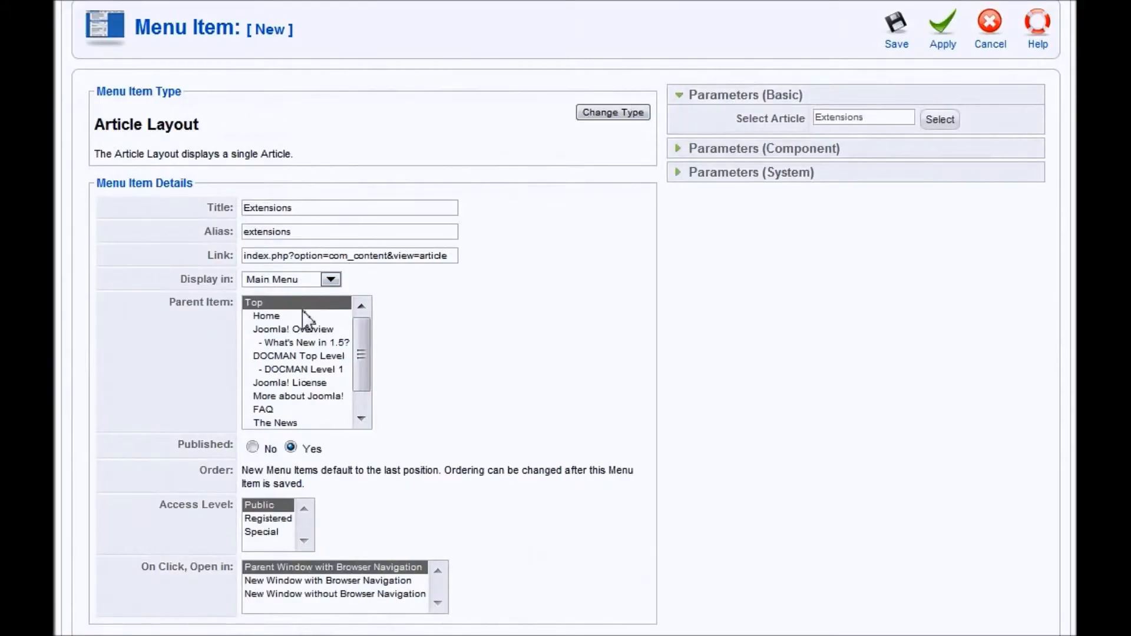
pyautogui.click(303, 329)
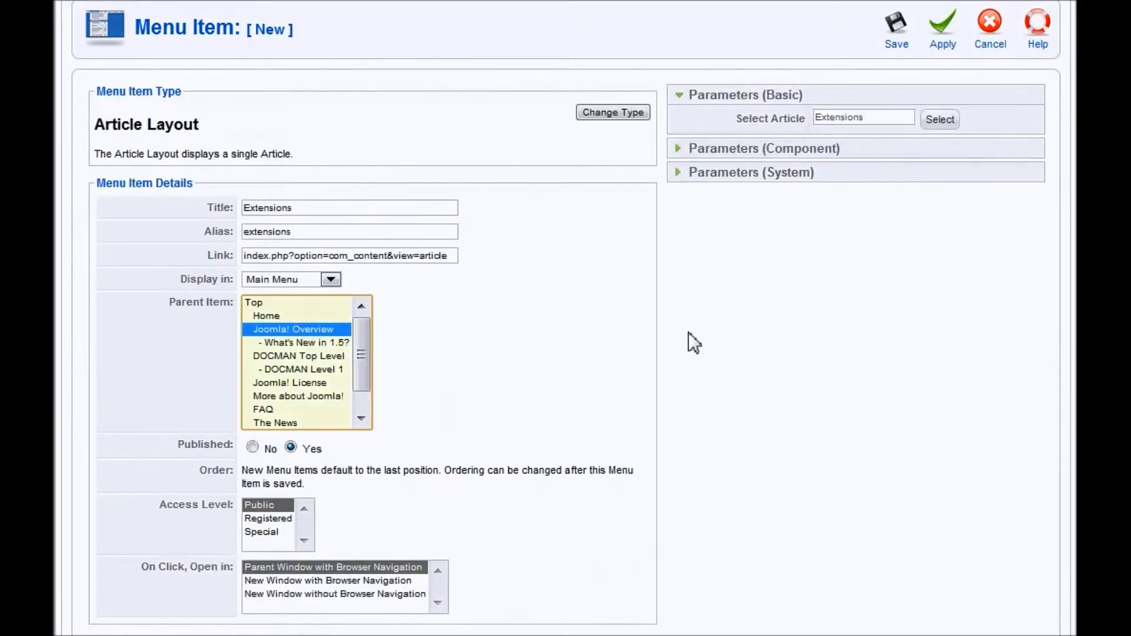
pyautogui.click(262, 303)
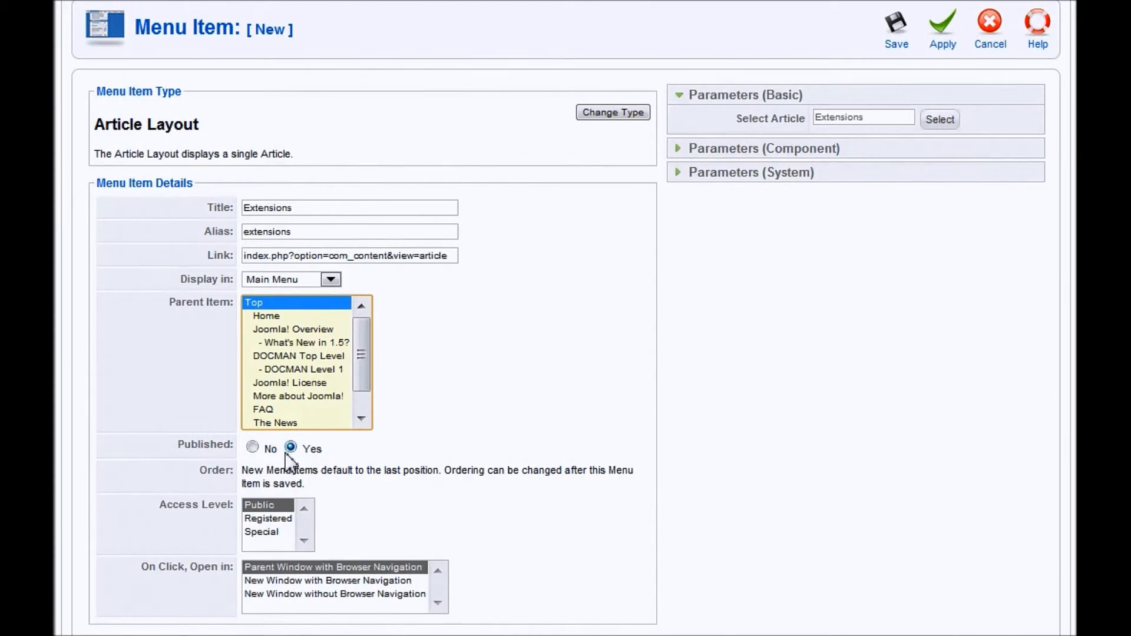
# Set the menu item's Published option to No and its access level to Public.
pyautogui.click(252, 448)
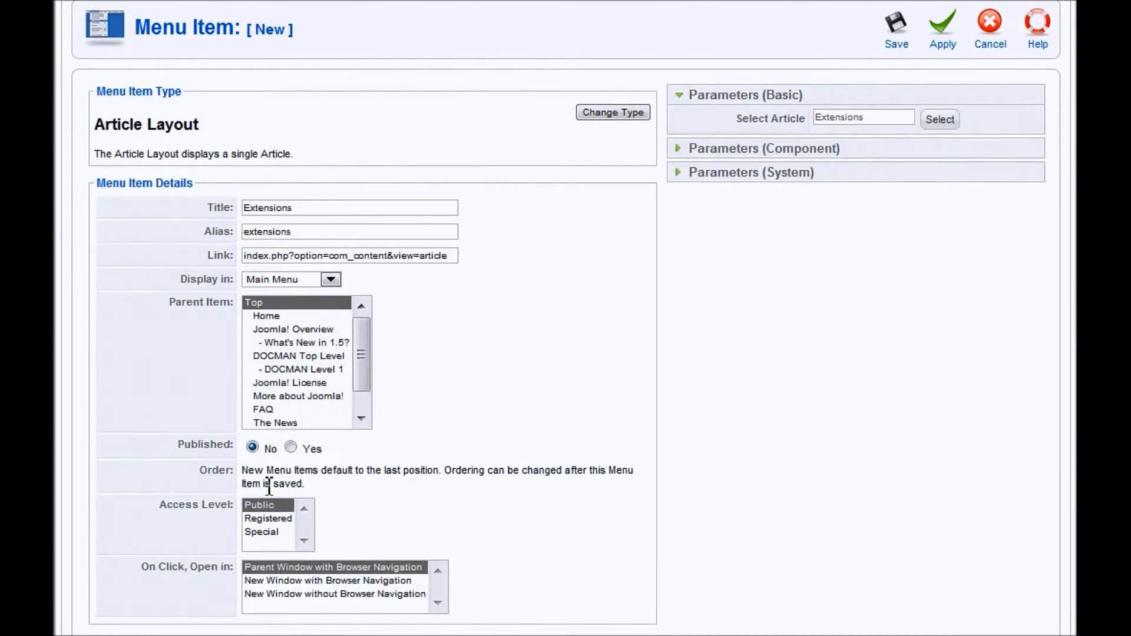
pyautogui.click(260, 507)
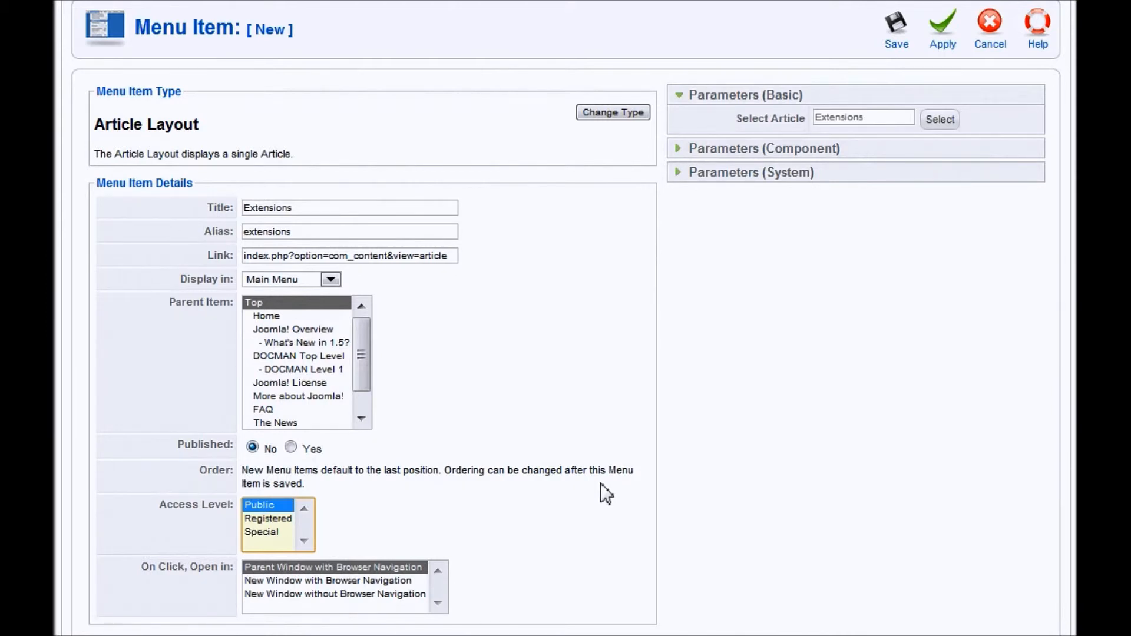
# Look through the component and system parameters of the menu item and save it.
pyautogui.click(736, 149)
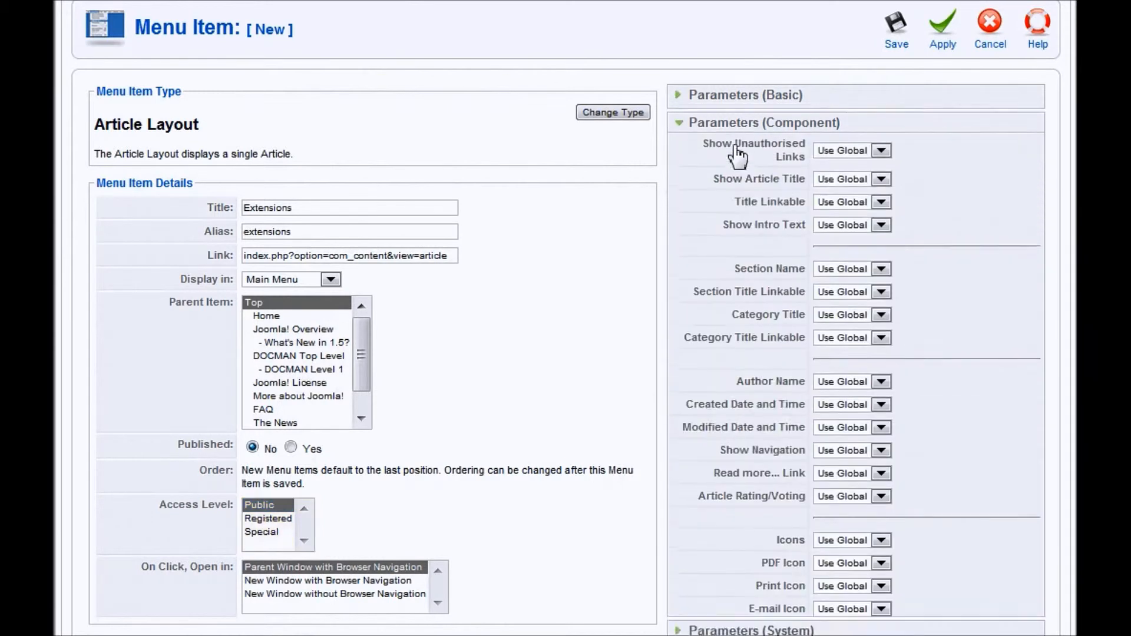
pyautogui.click(725, 126)
pyautogui.click(726, 148)
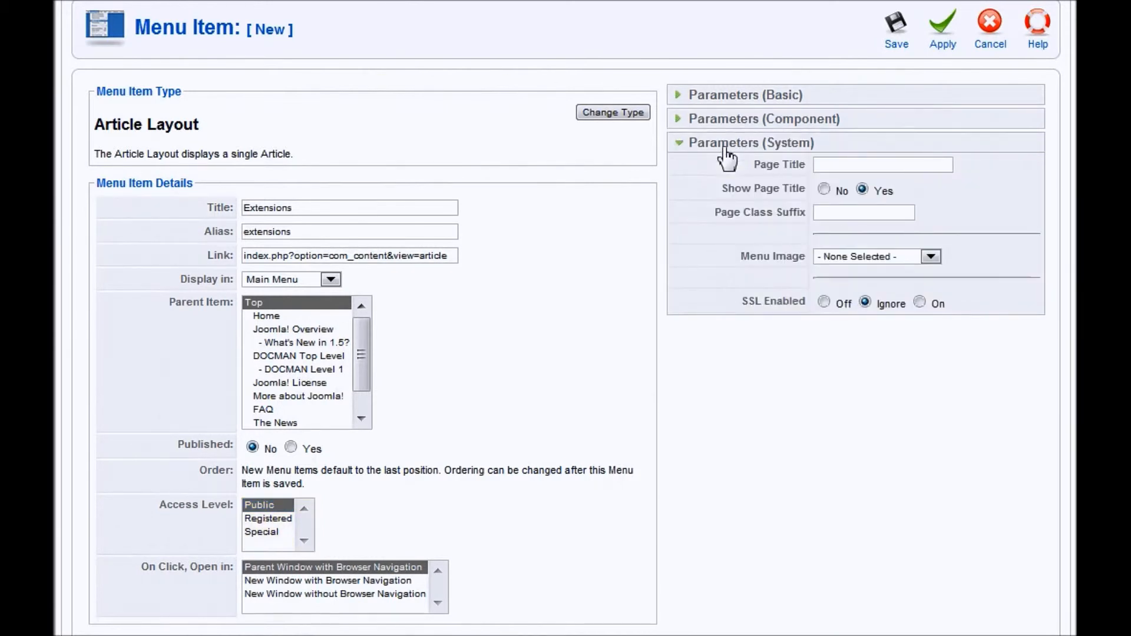
pyautogui.click(726, 146)
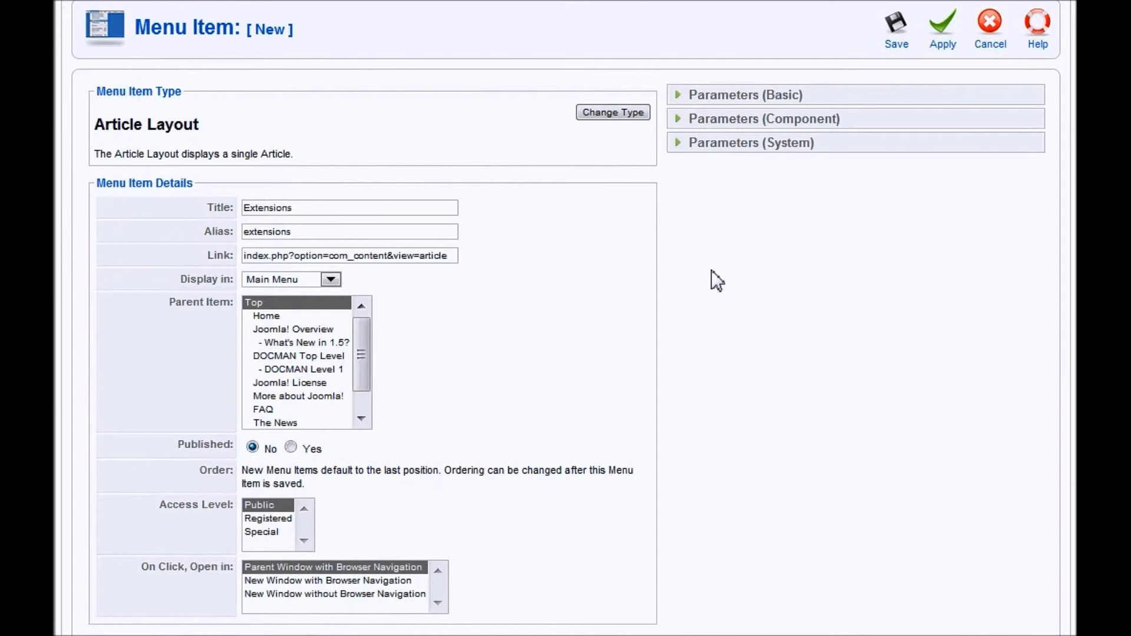
pyautogui.click(895, 26)
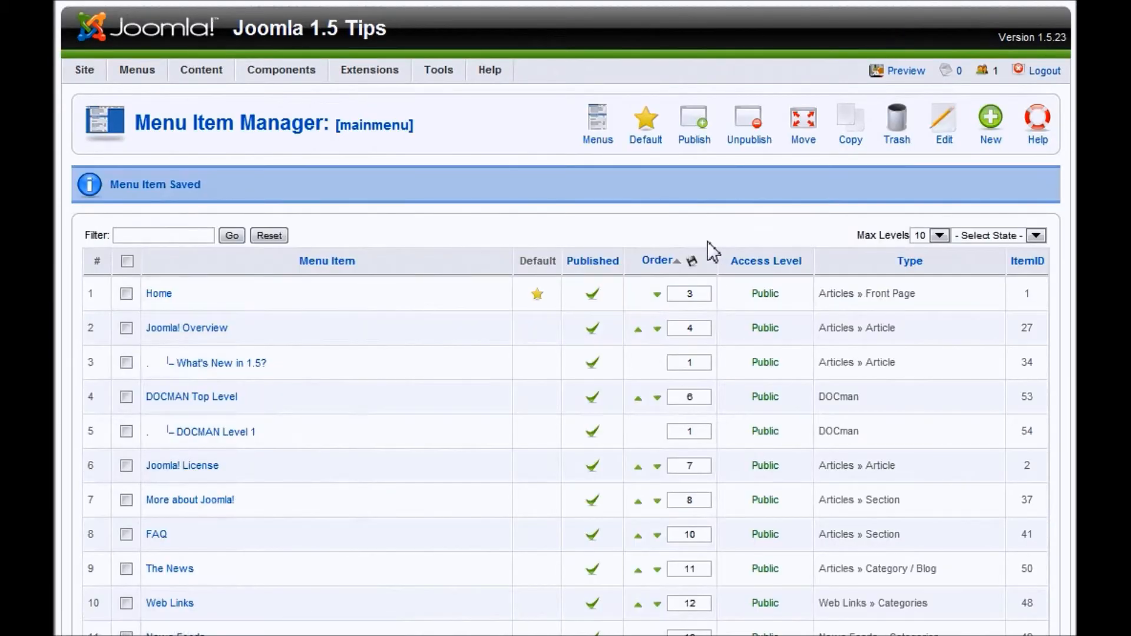
# Move the Extensions menu item up two places in the menu order, above News Feeds and Web Links.
pyautogui.scroll(-3, 395, 330)
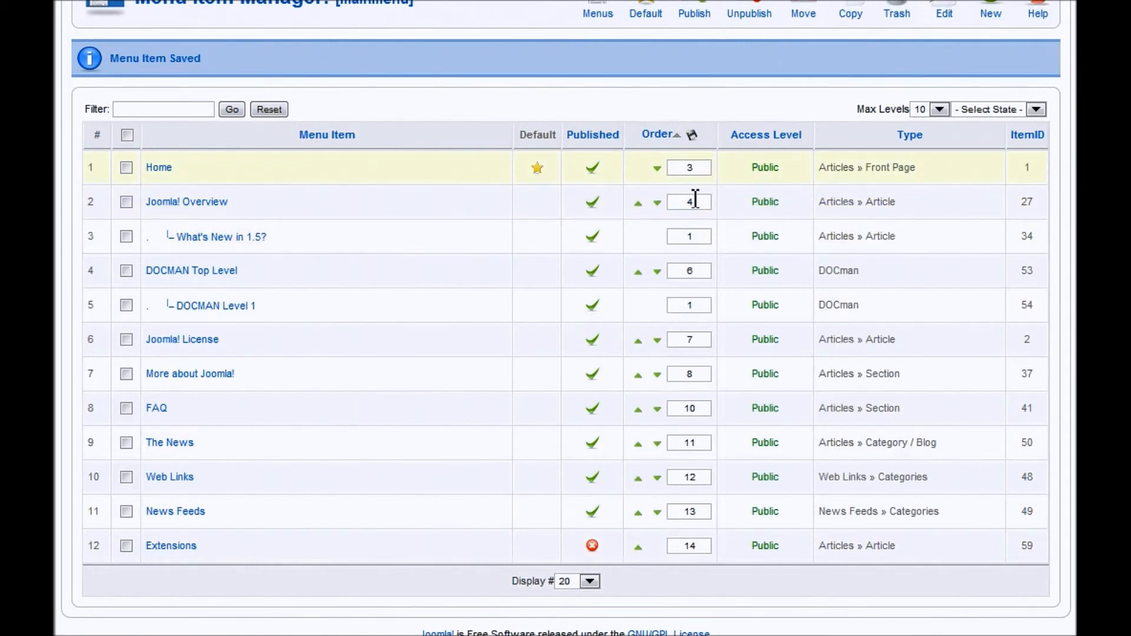
pyautogui.click(640, 548)
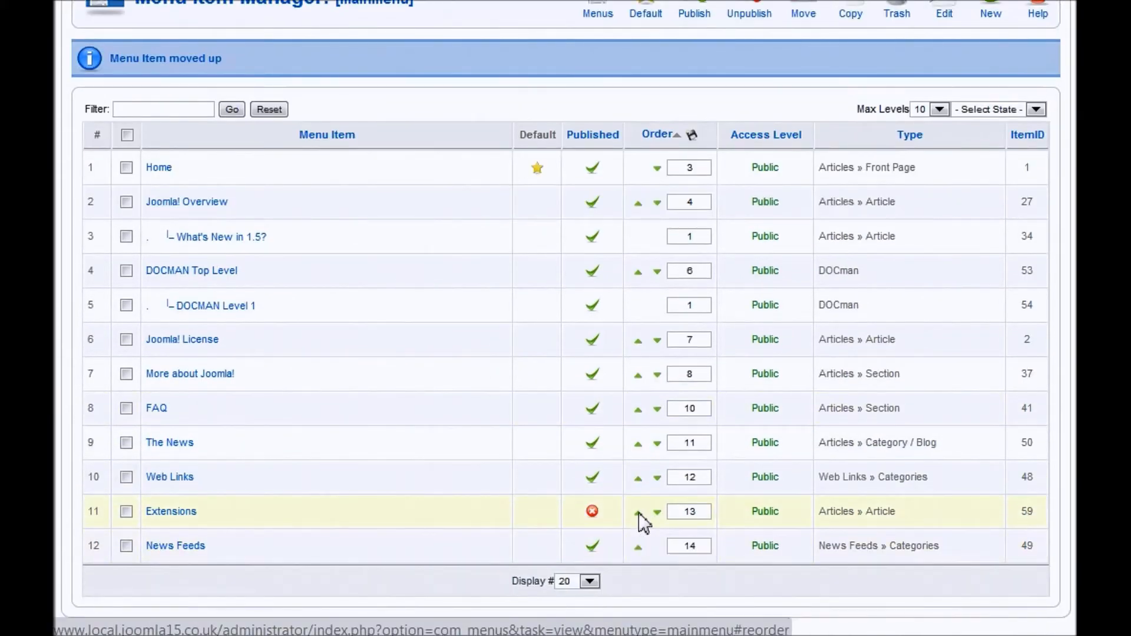
pyautogui.click(638, 512)
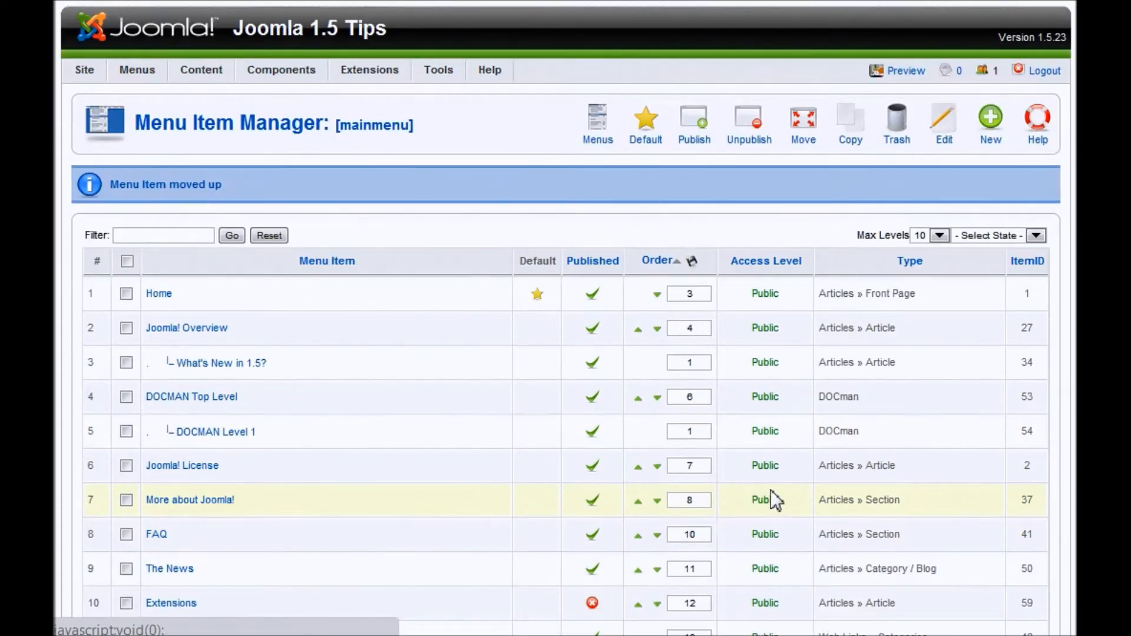
# Set the Extensions menu item's order number to 4 and save the new order.
pyautogui.scroll(-2, 748, 423)
pyautogui.doubleClick(688, 478)
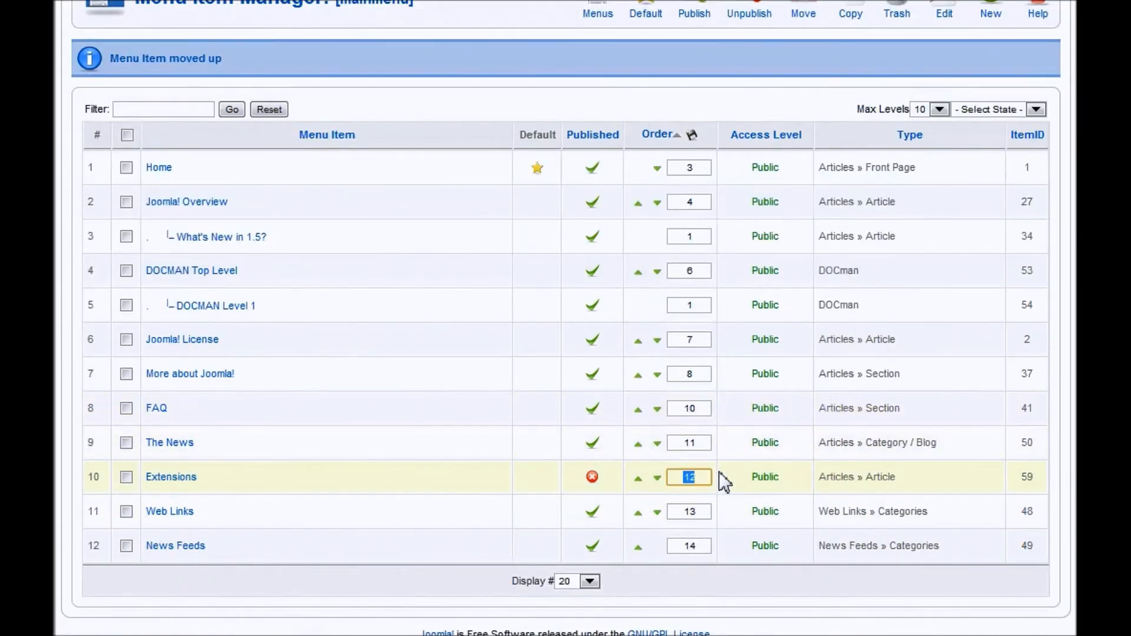
pyautogui.write('4')
pyautogui.click(694, 139)
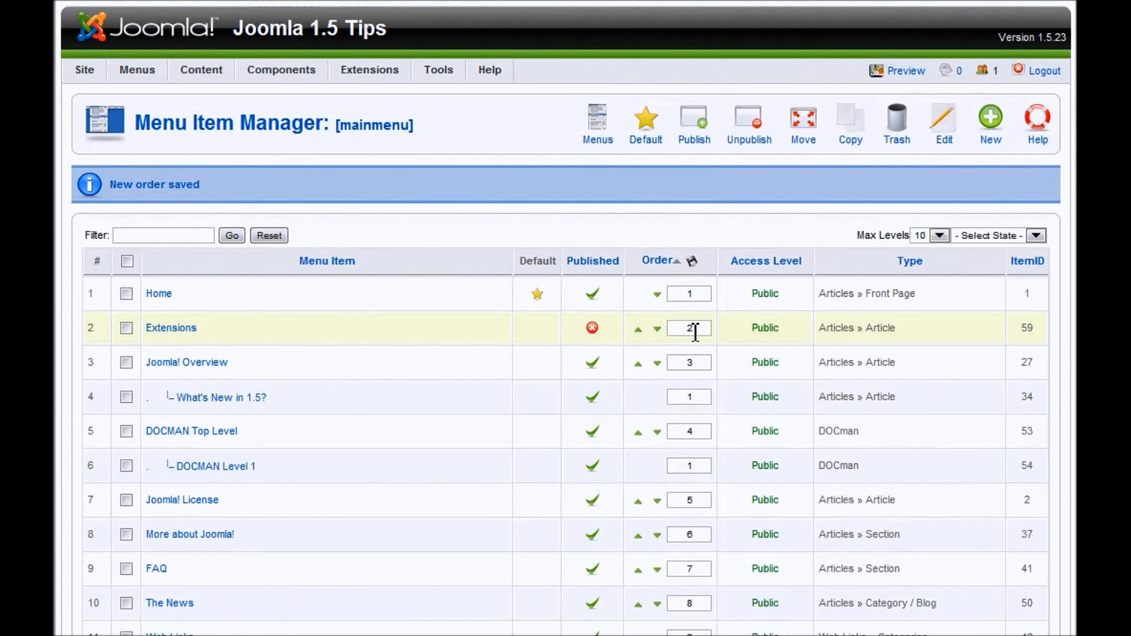
# Publish the Extensions menu item, then reload the public site and open Extensions from its Main Menu.
pyautogui.click(592, 330)
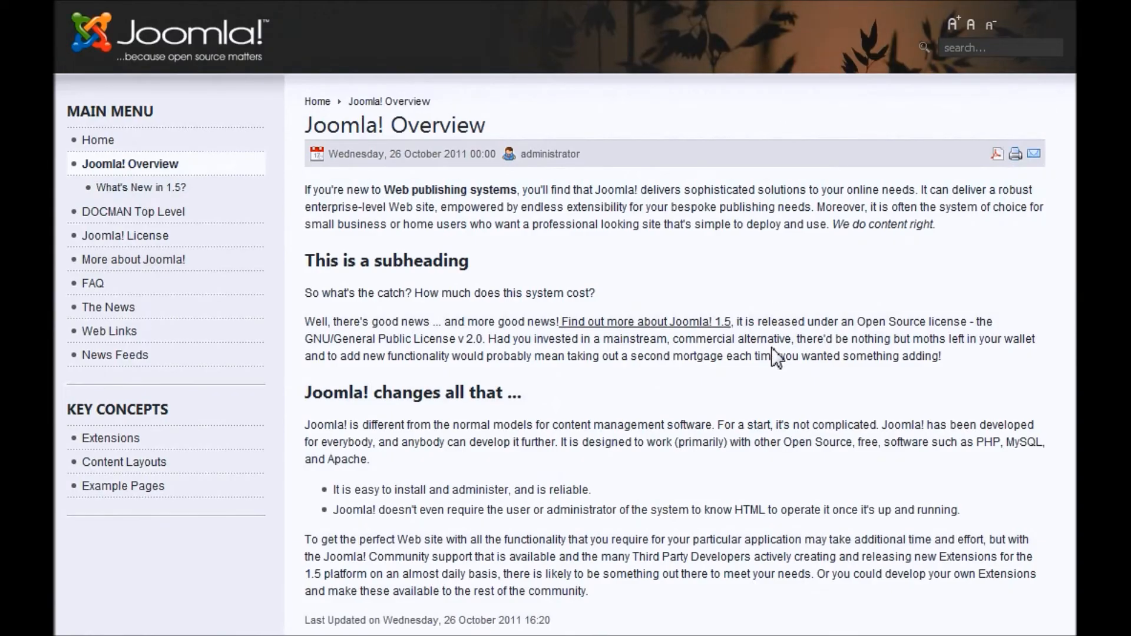
pyautogui.press('F5')
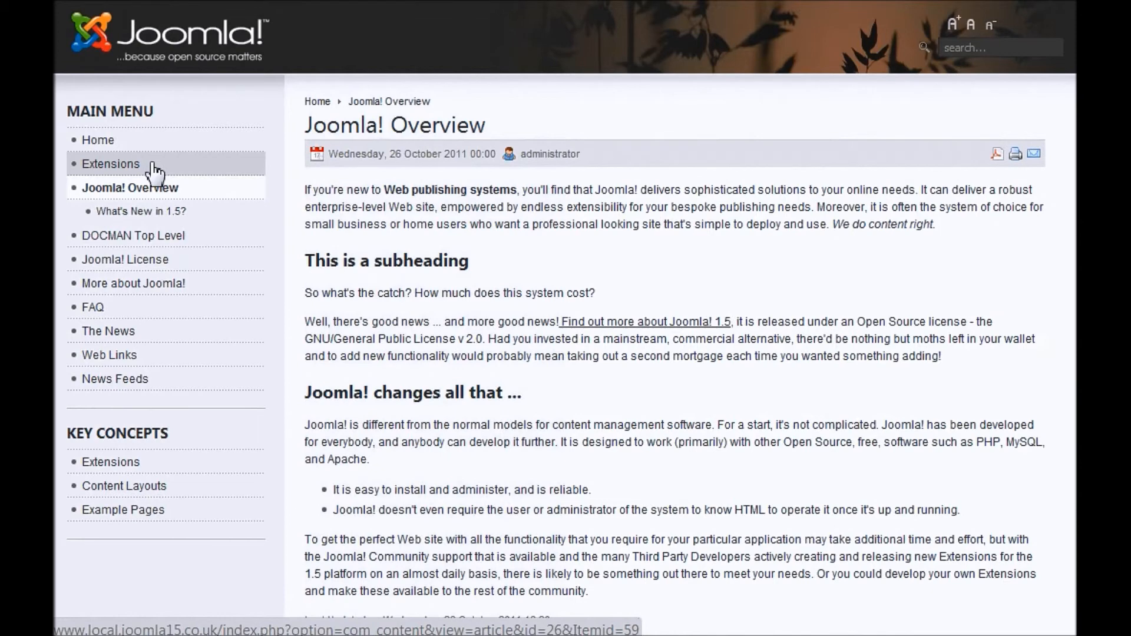
pyautogui.click(121, 167)
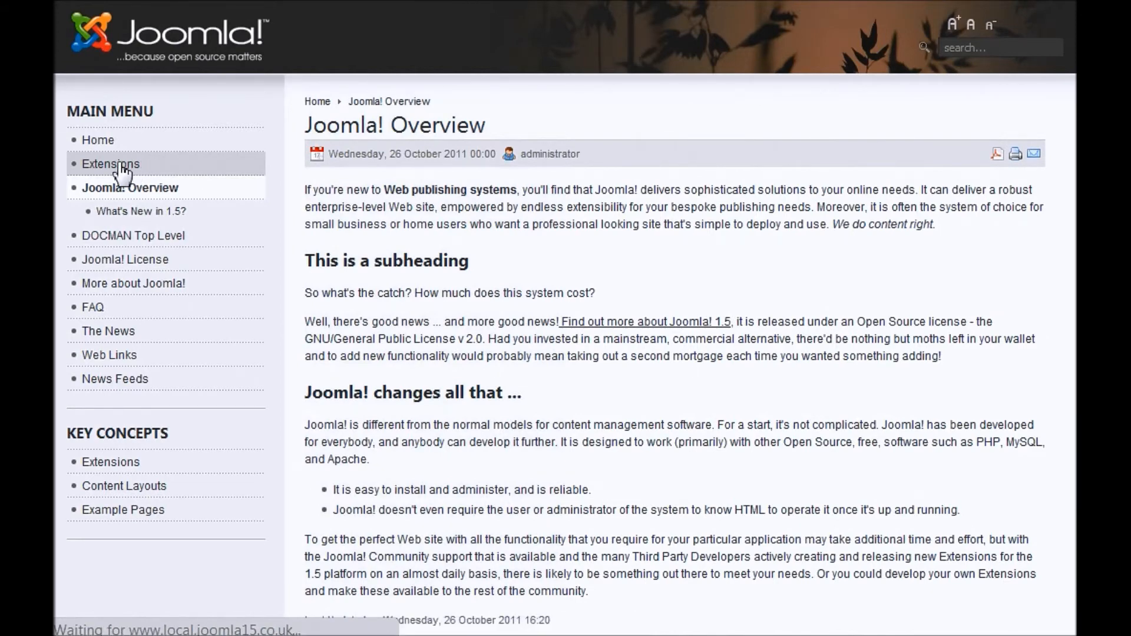